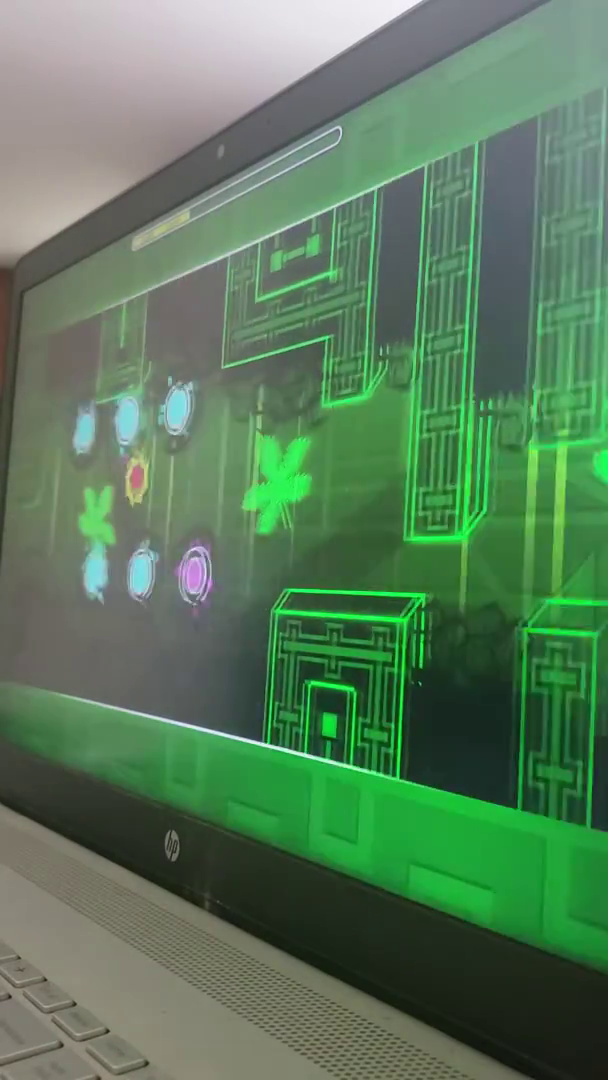
key(Escape)
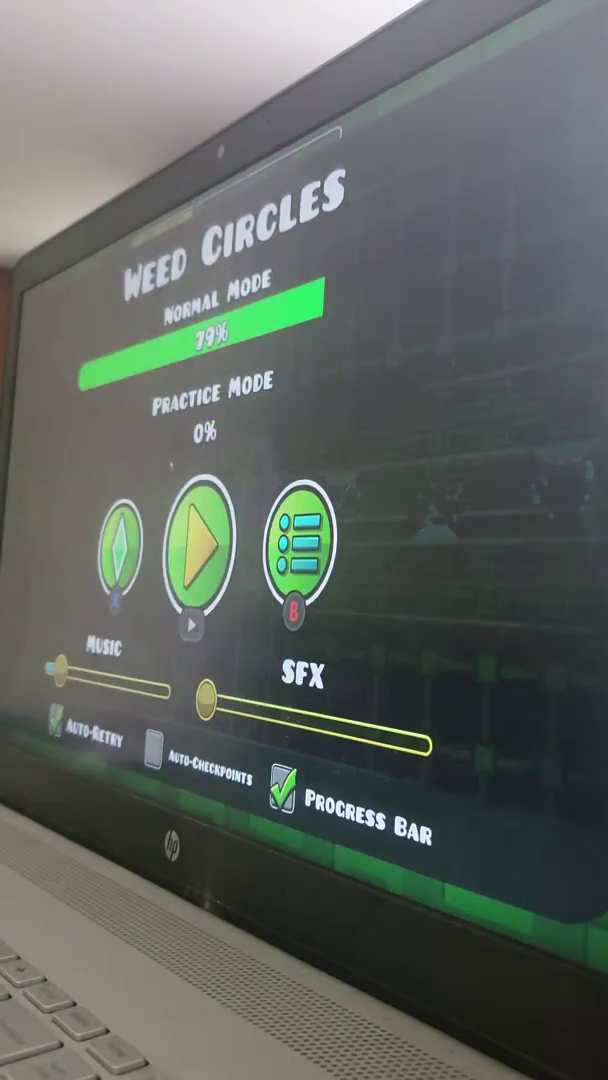
key(super)
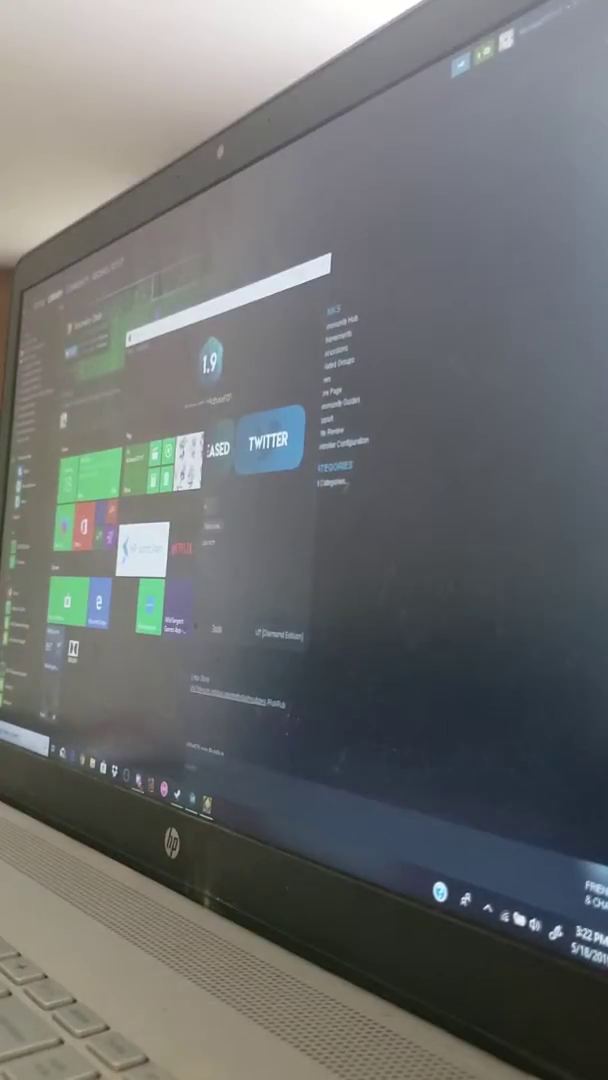
key(alt+Tab)
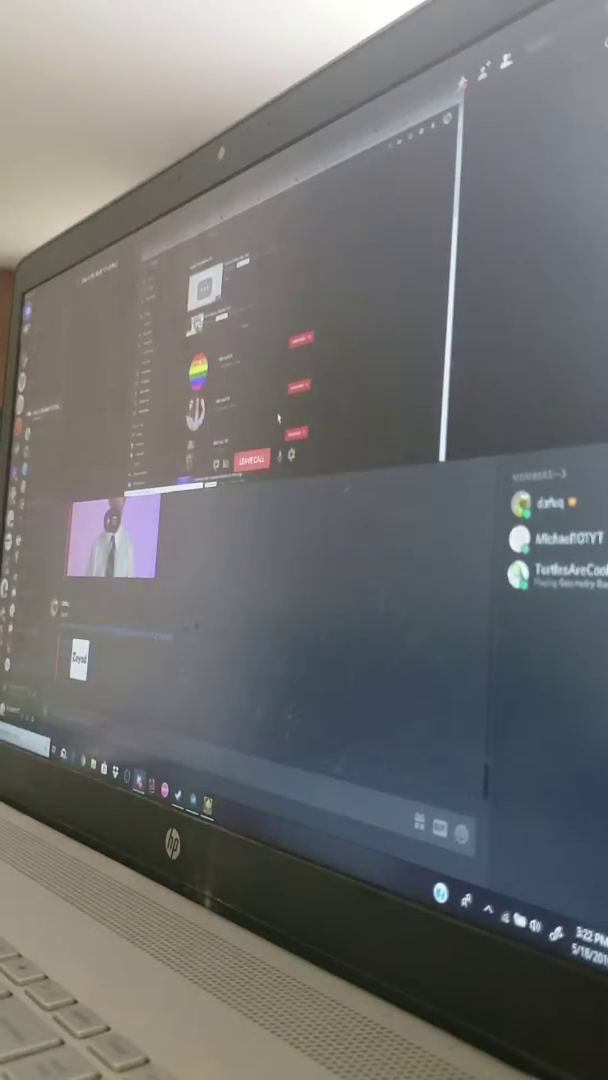
scroll(240, 350, down, 1)
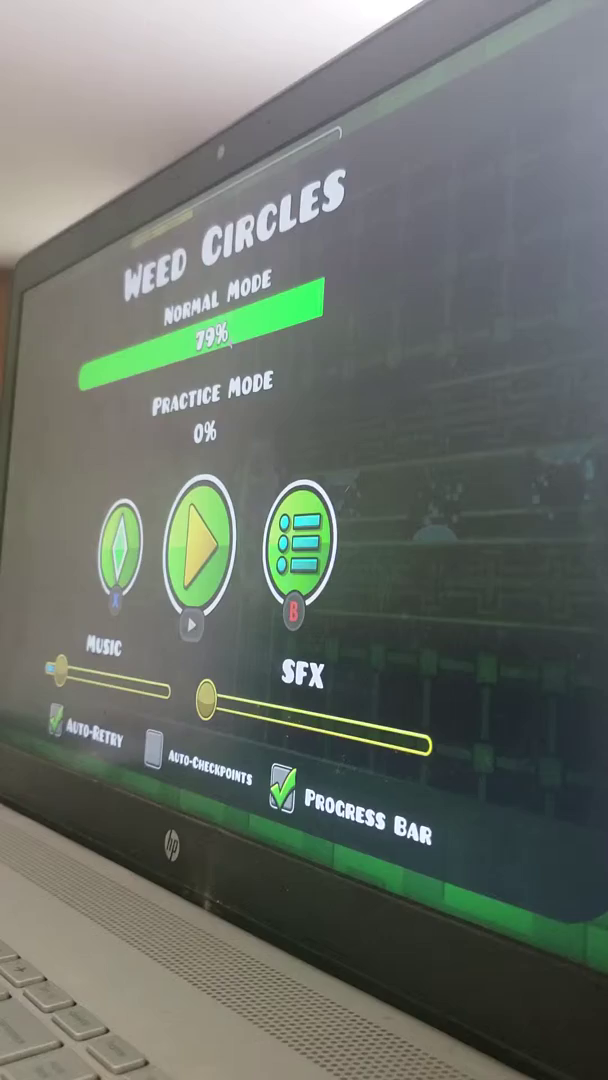
- Resume Weed Circles and fly the wave through saws, diamond blocks and spikes to 100%
key(Escape)
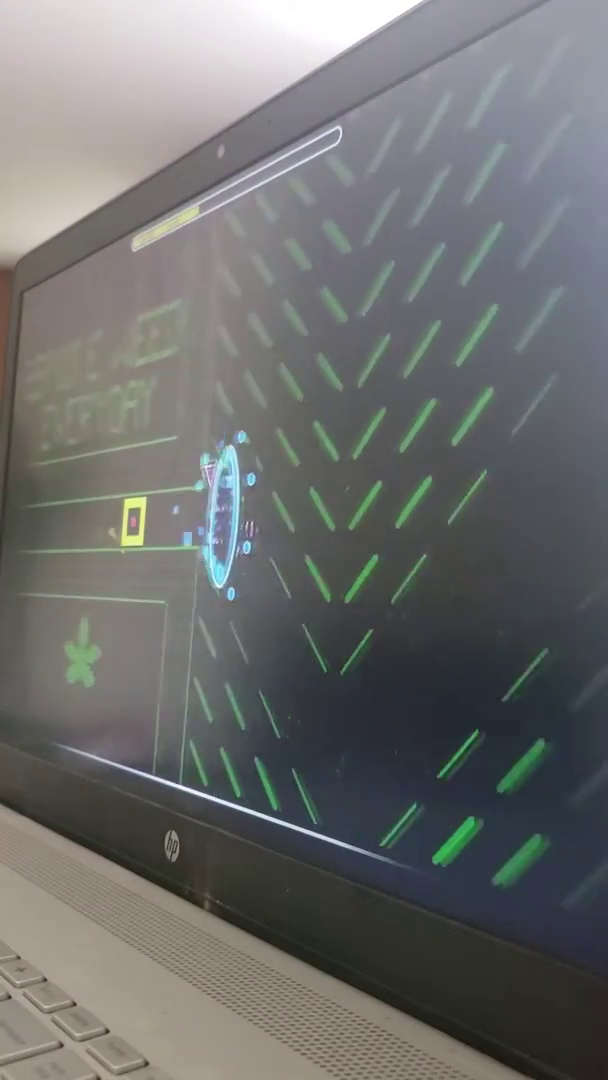
key(space)
key(space)
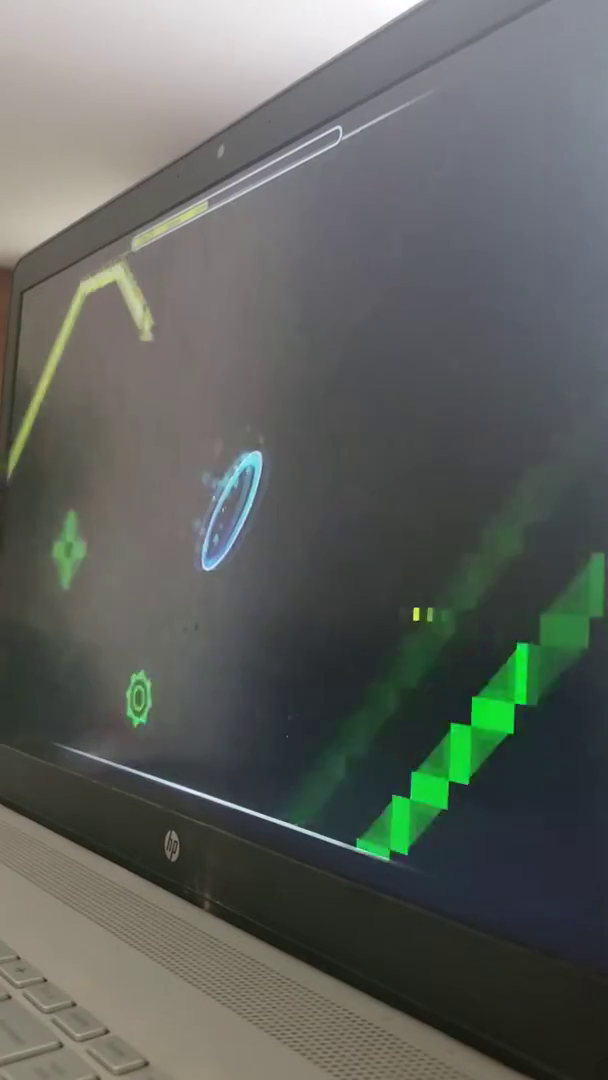
key(space)
key(space)
key(space)
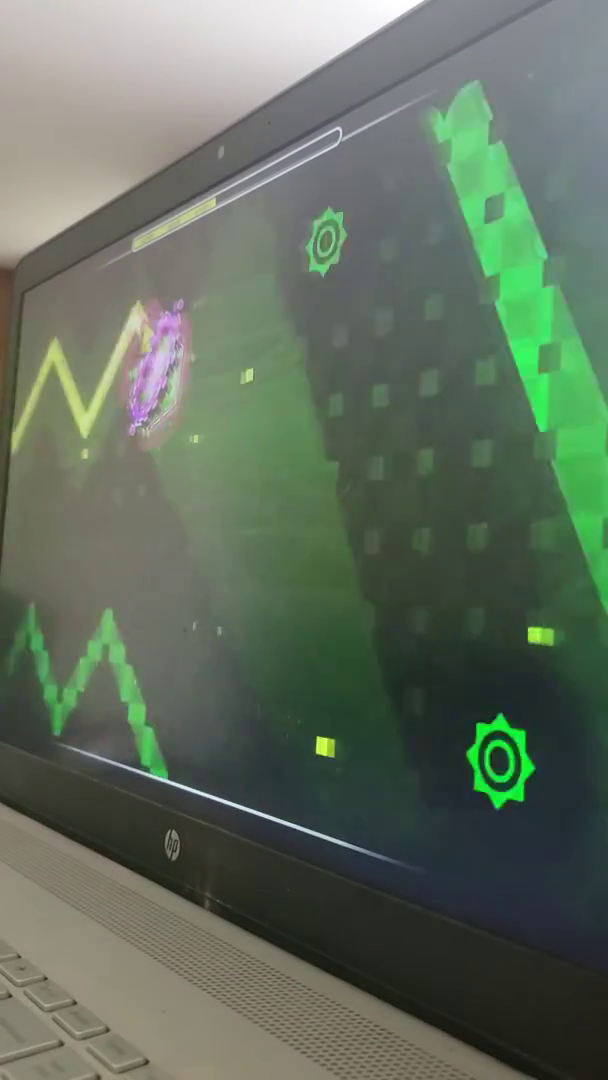
key(space)
key(space)
key(space)
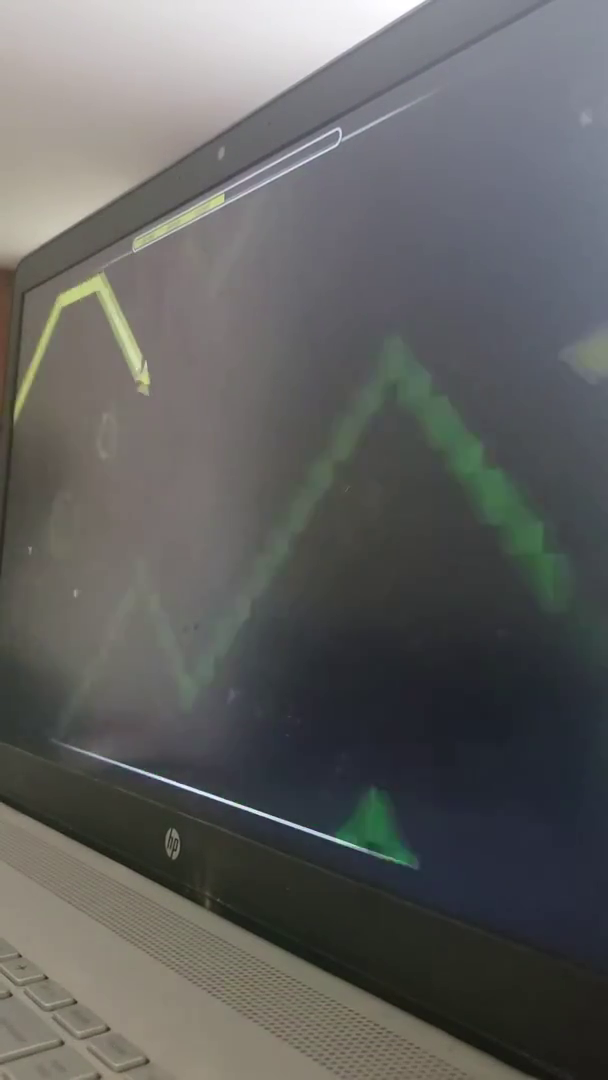
key(space)
key(space)
key(space)
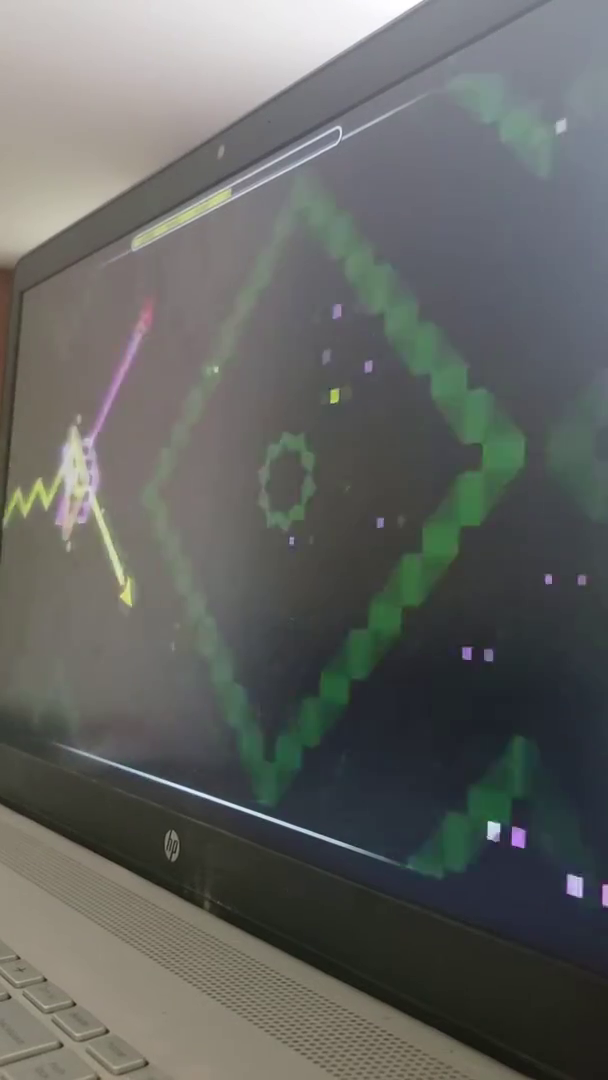
key(space)
key(space)
key(space)
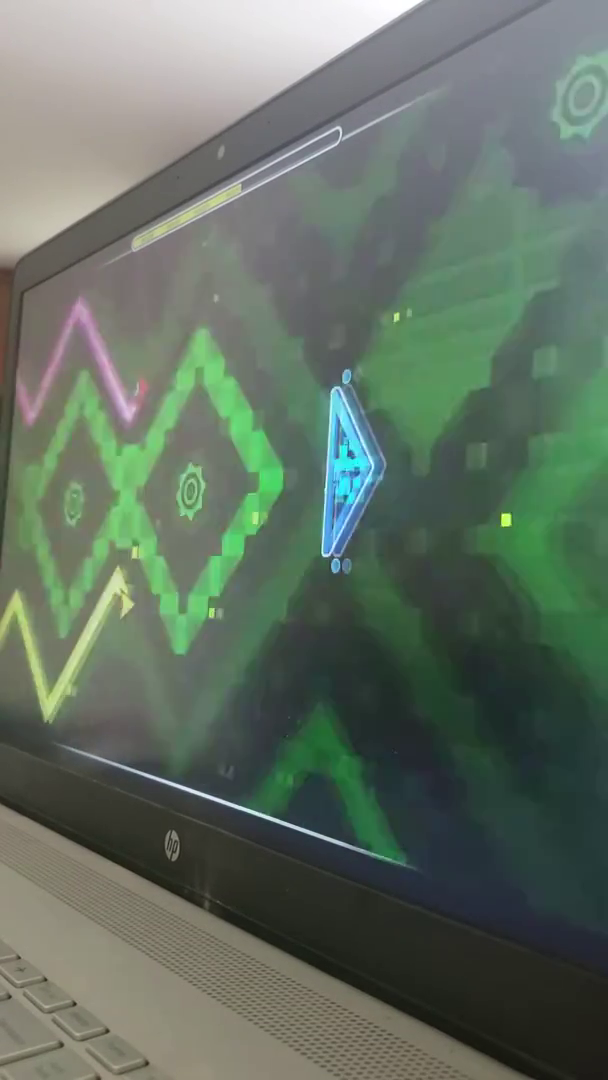
key(space)
key(space)
key(space)
key(space)
key(space)
key(space)
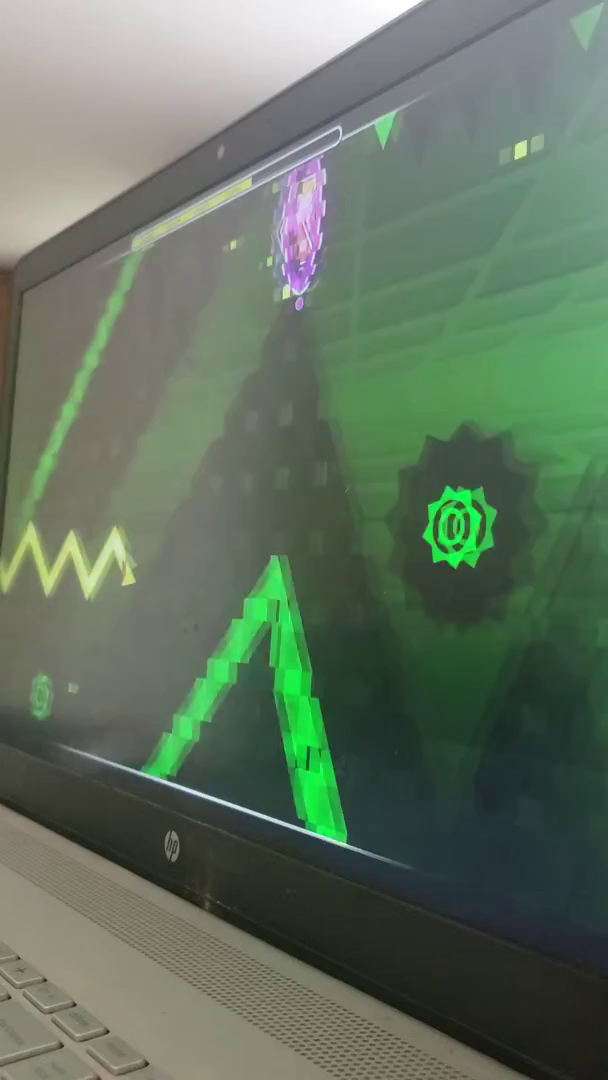
key(space)
key(space)
key(space)
key(space)
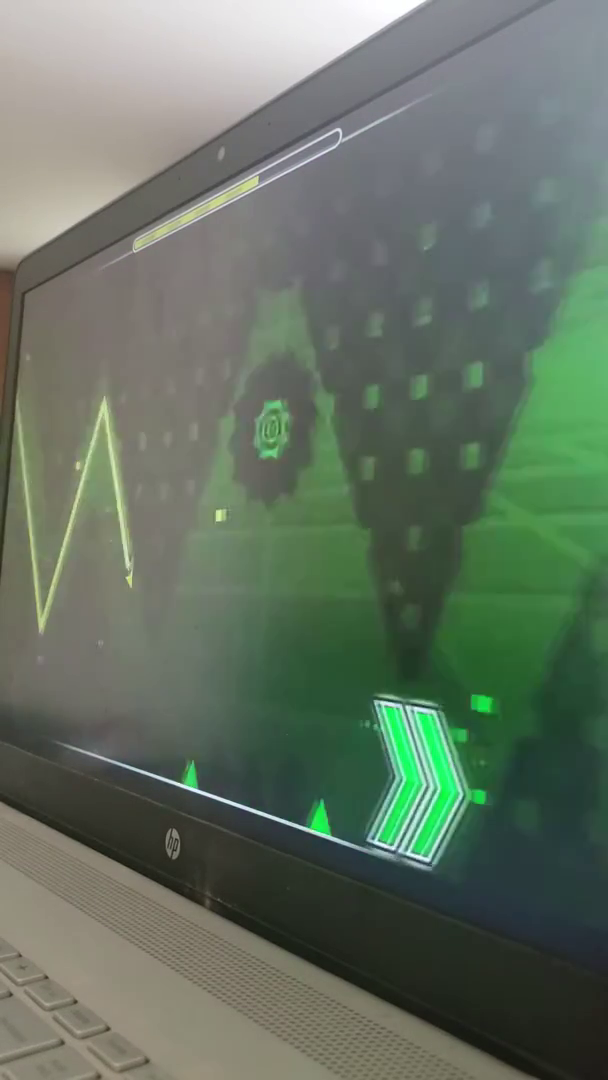
key(space)
key(space)
key(space)
key(space)
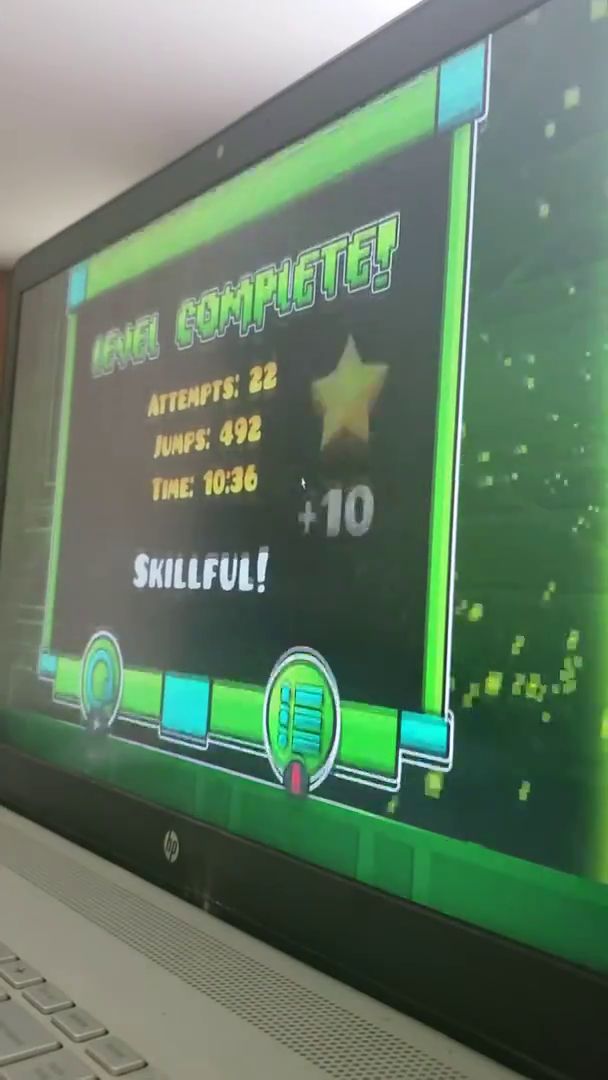
- Leave the results screen and give Weed Circles a thumbs-up vote
key(Escape)
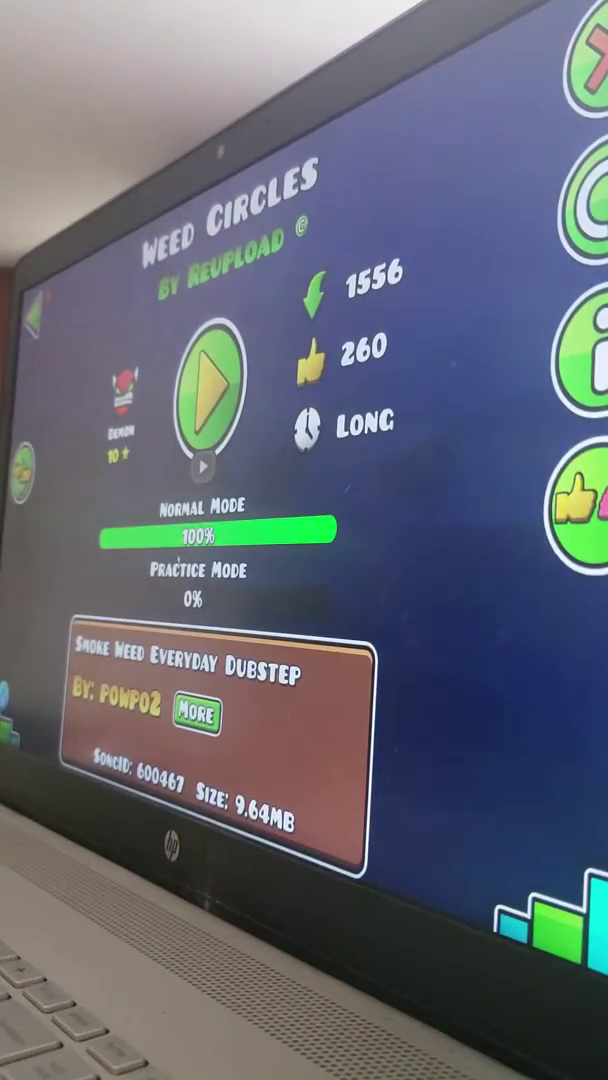
click(578, 505)
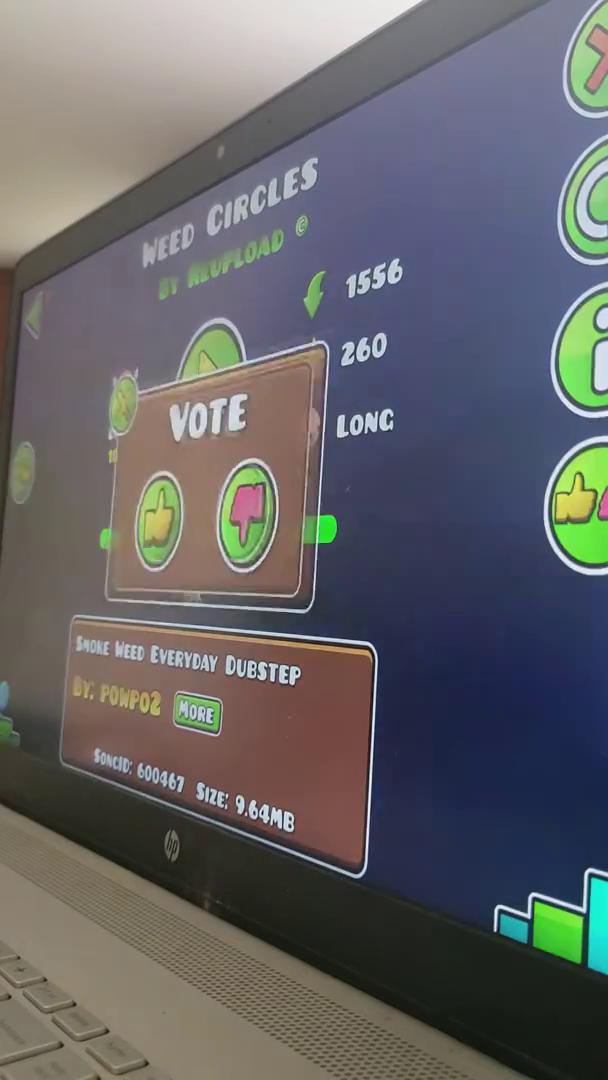
click(157, 519)
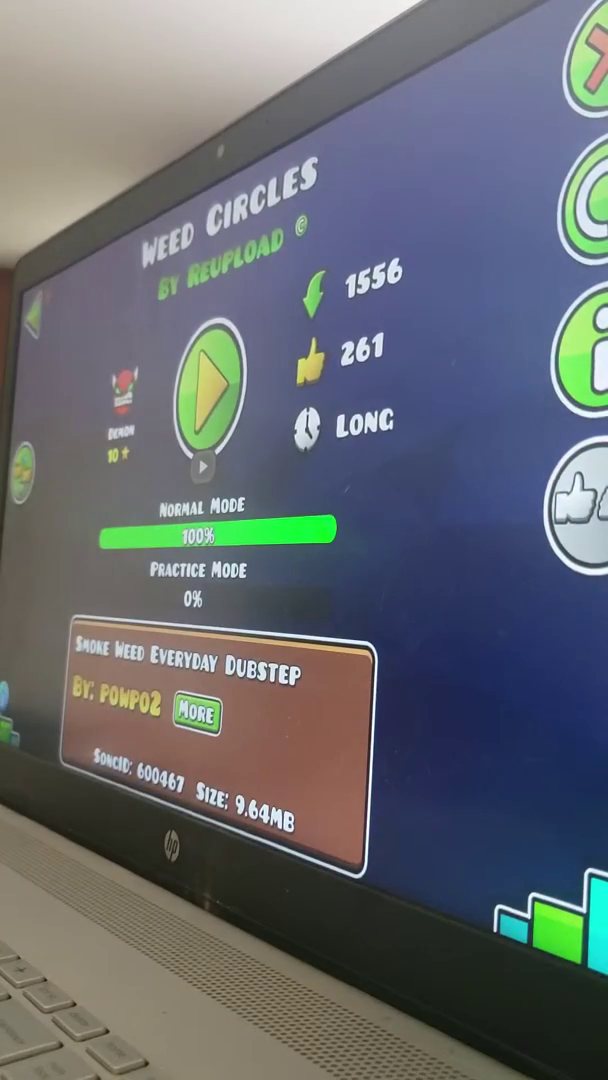
- Post a 'GGGG…' comment from Weed Circles' info panel, then close it
click(583, 350)
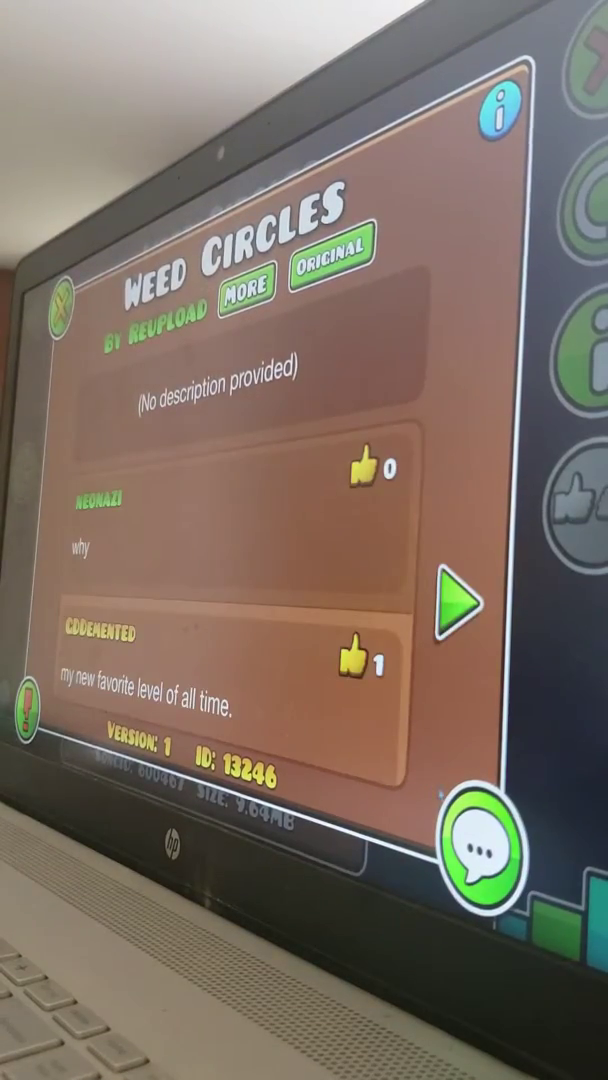
click(483, 847)
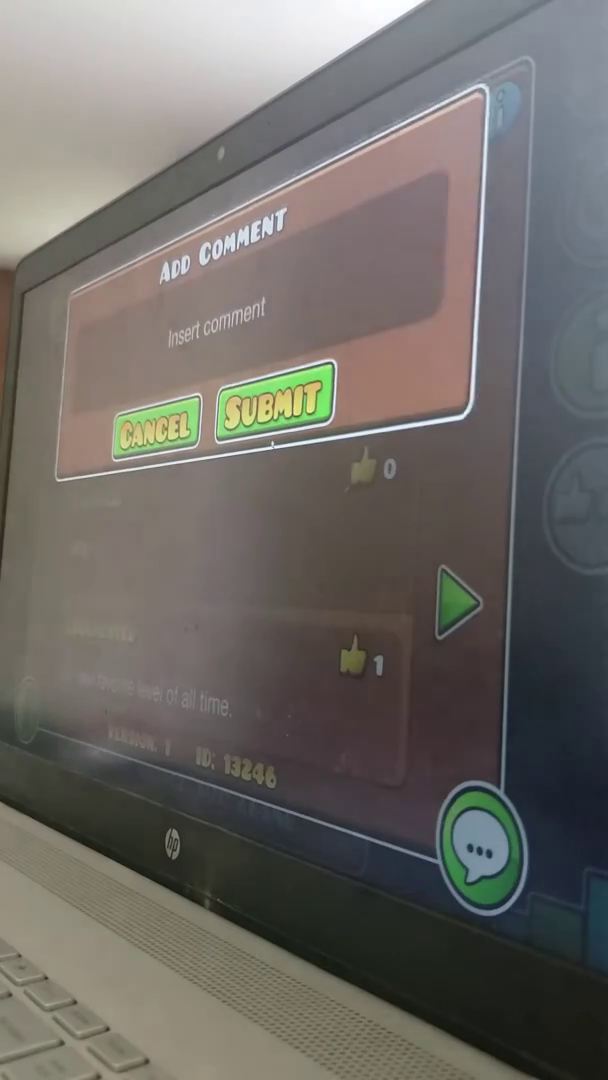
text(GGG)
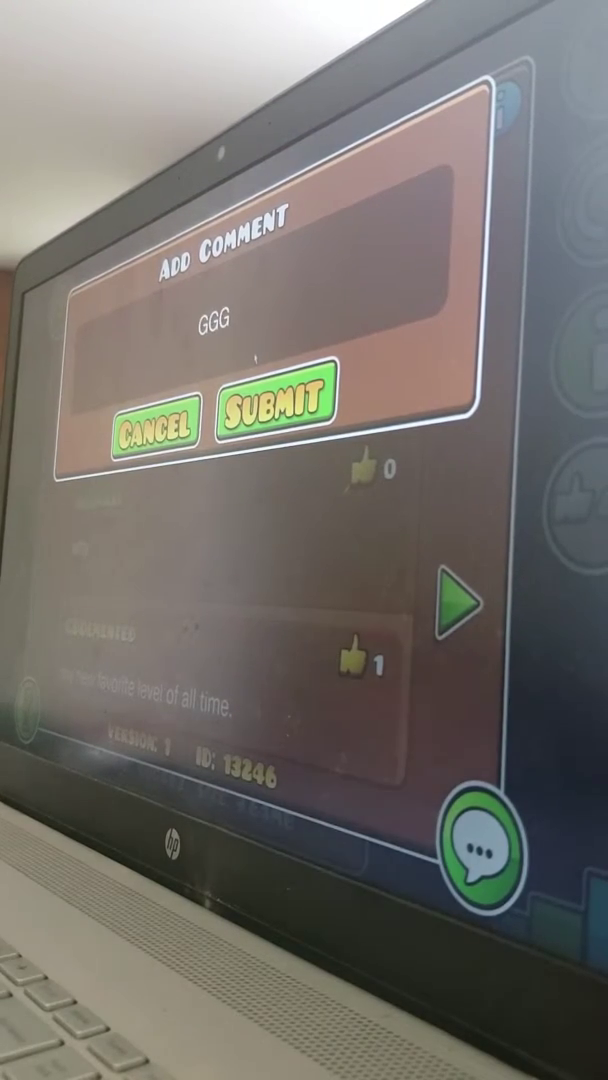
text(GGGGGG)
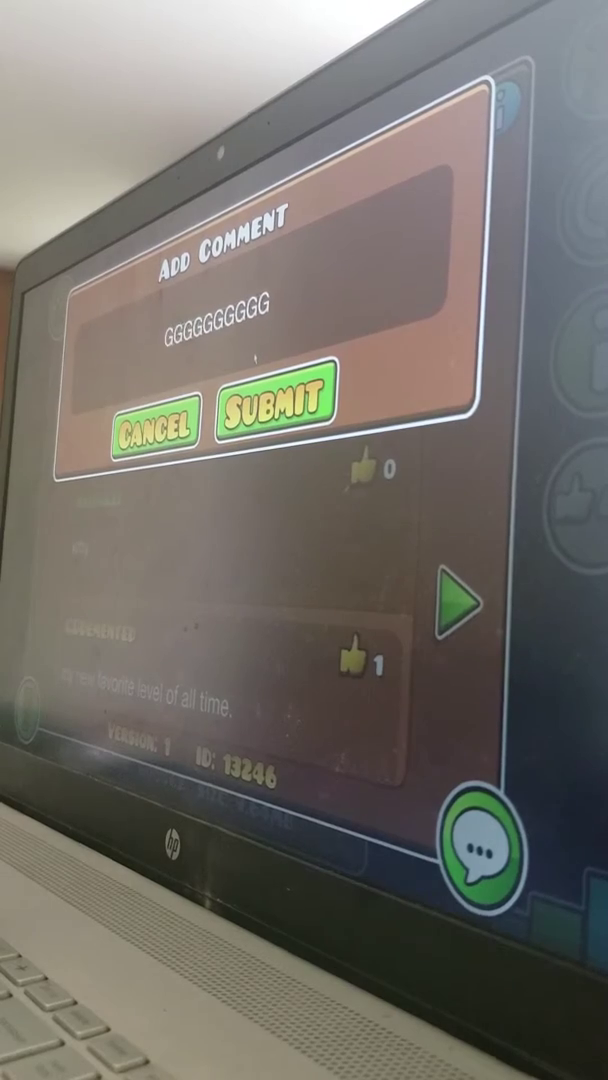
text(GGGGGGGGGGGGGG)
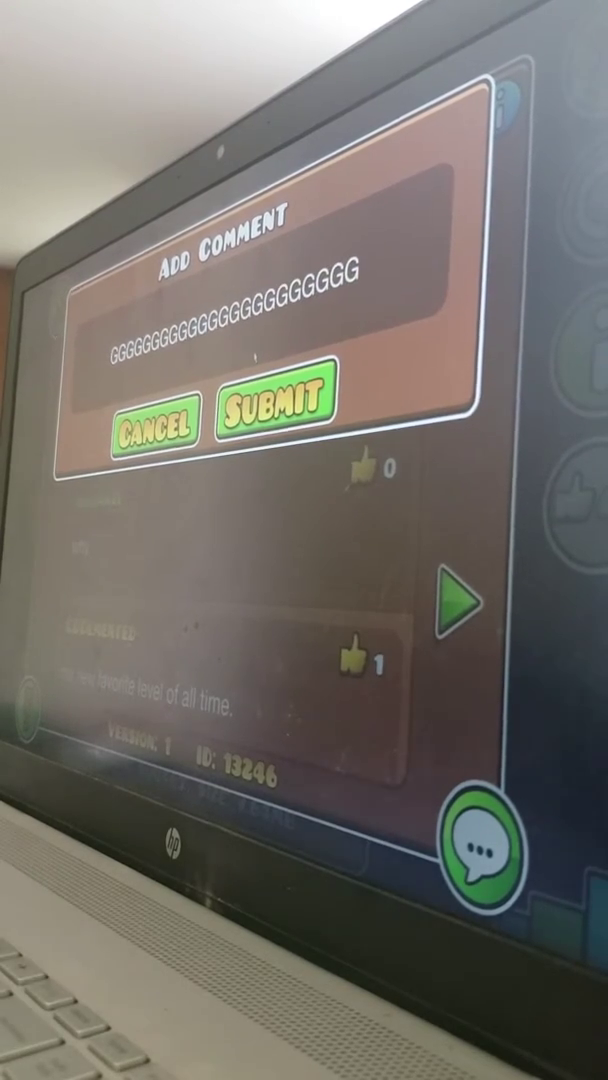
text(G)
key(Return)
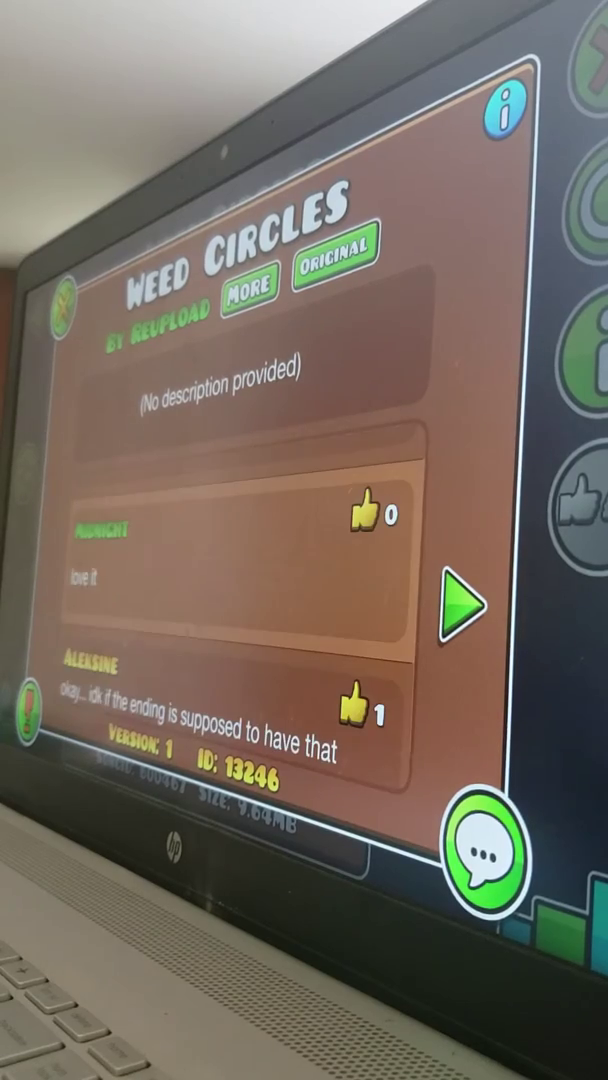
key(Escape)
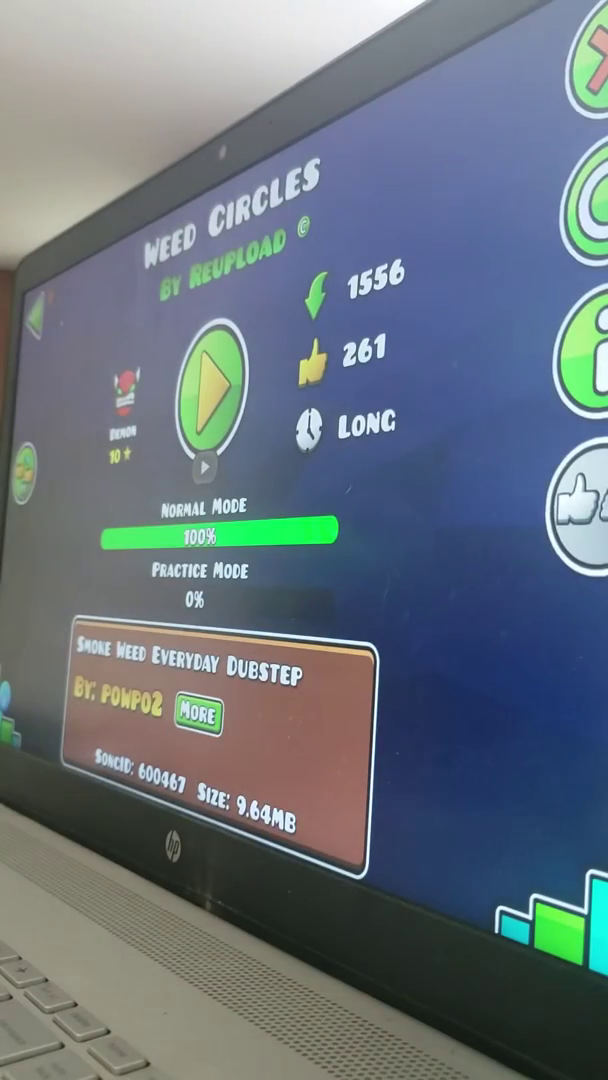